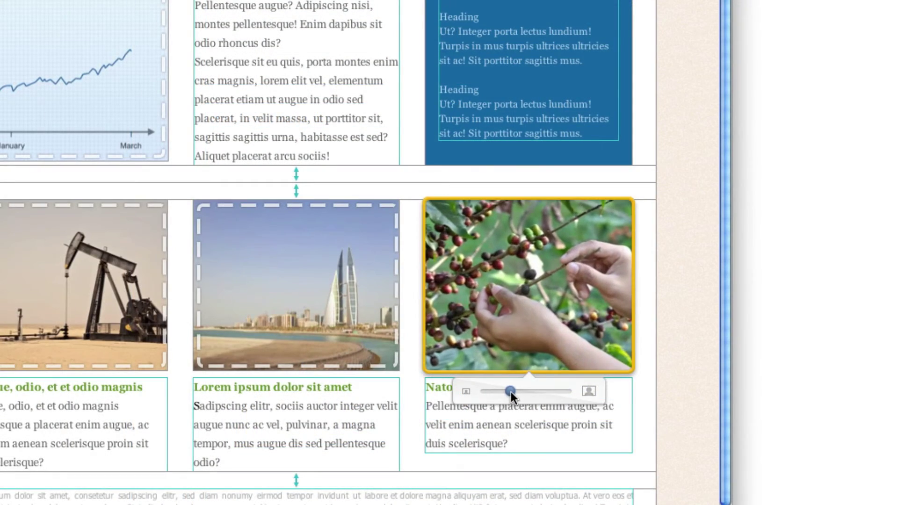
Step: Zoom into a newsletter photo and replace the amp-pedal picture with a guitar photo
left_click(666, 384)
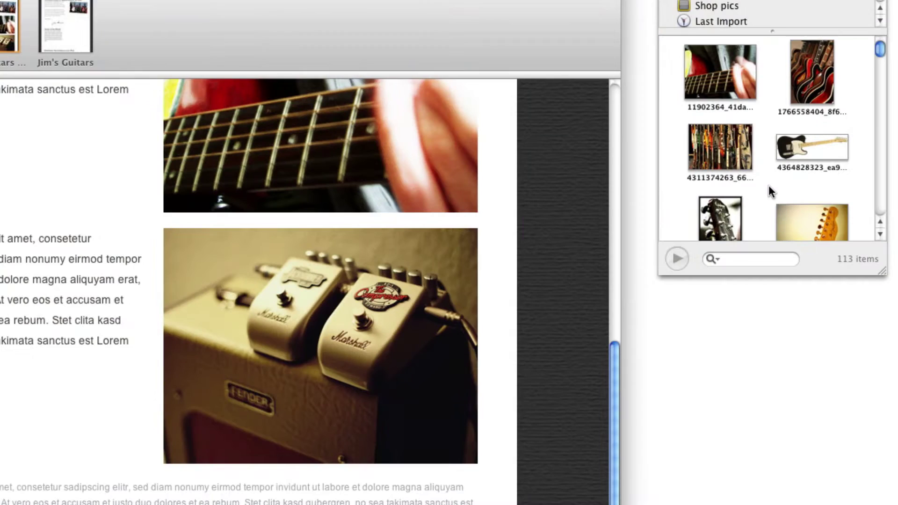
left_click_drag(719, 150, 373, 309)
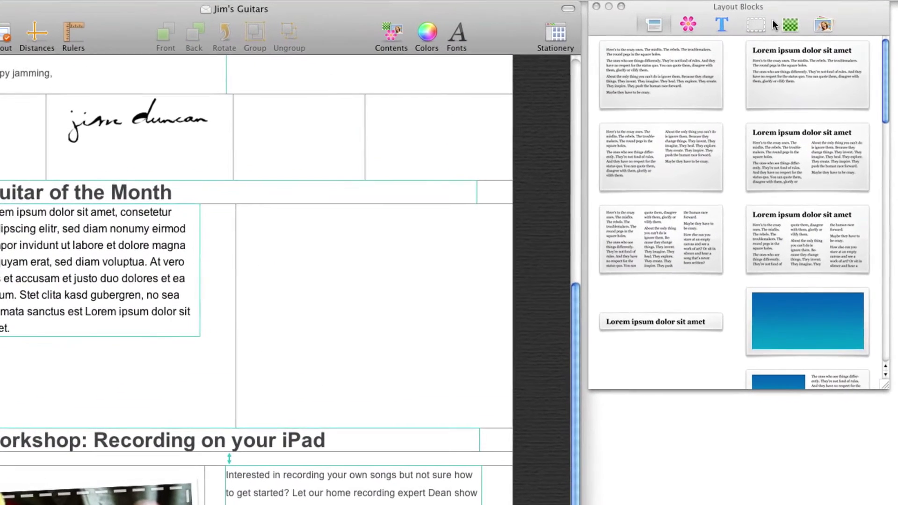
Step: Show the Image Placeholders collection to add a framed placeholder beside Guitar of the Month
left_click(752, 26)
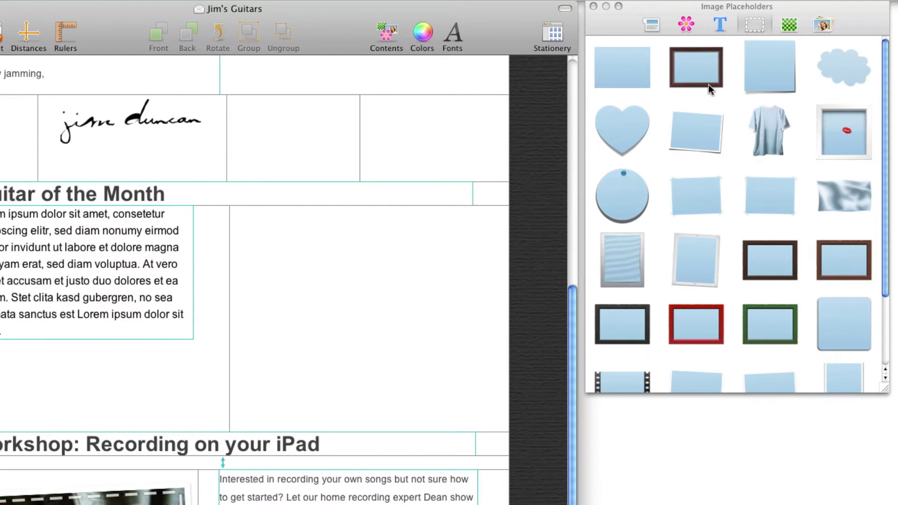
scroll(885, 113, "down", 1)
scroll(885, 113, "down", 5)
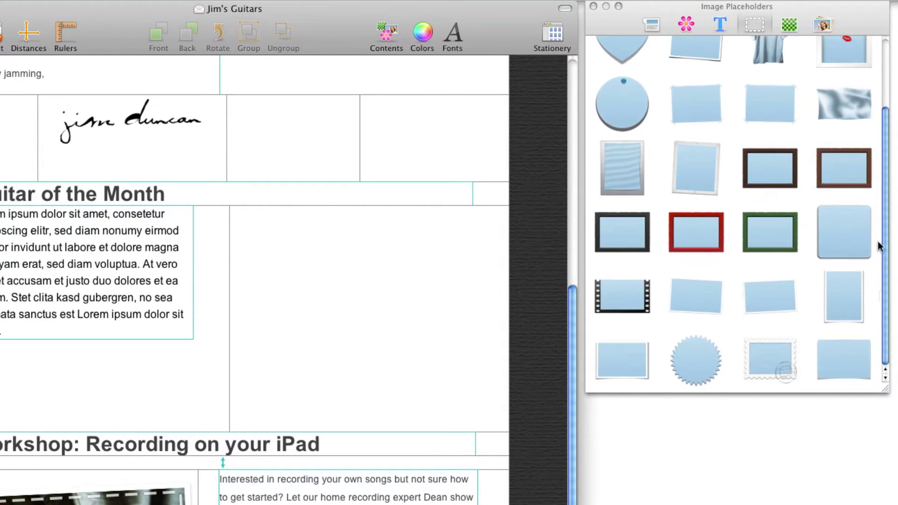
left_click_drag(855, 305, 376, 326)
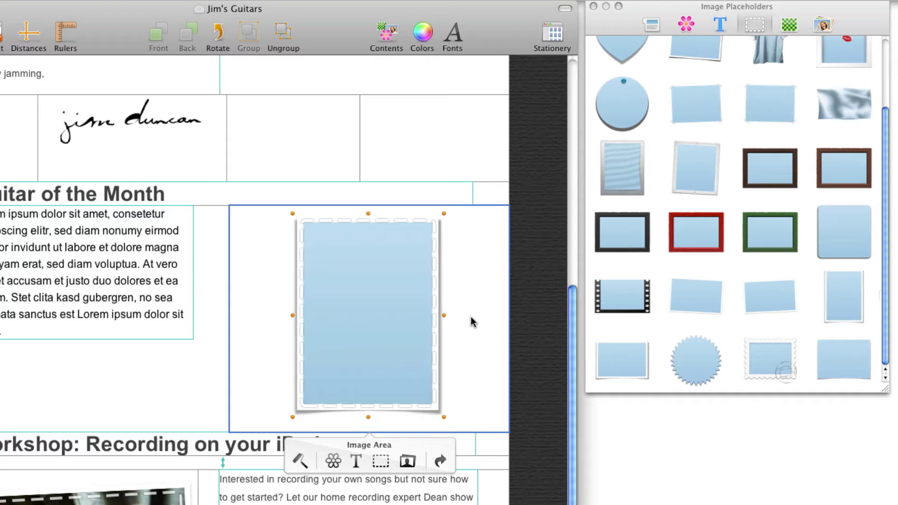
Step: Drop the red electric guitar photo into the framed placeholder and adjust its zoom
double_click(377, 315)
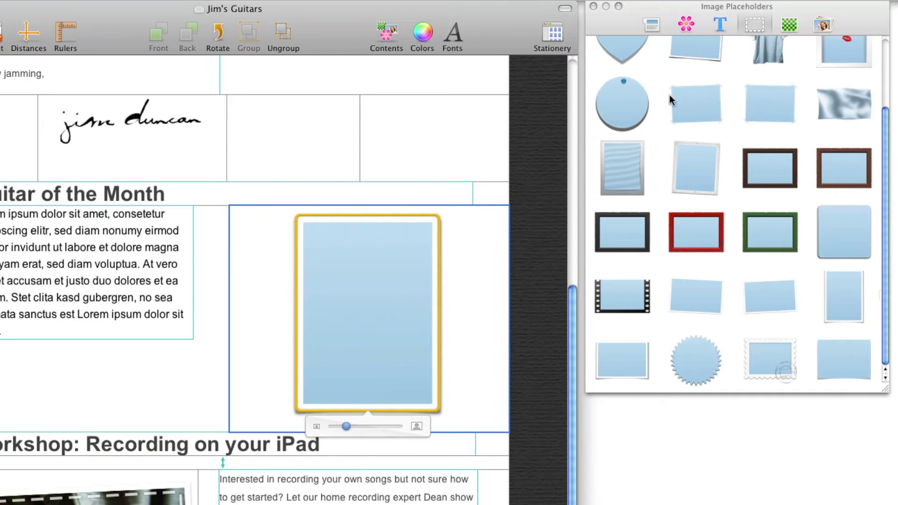
left_click(822, 25)
left_click_drag(844, 200, 379, 307)
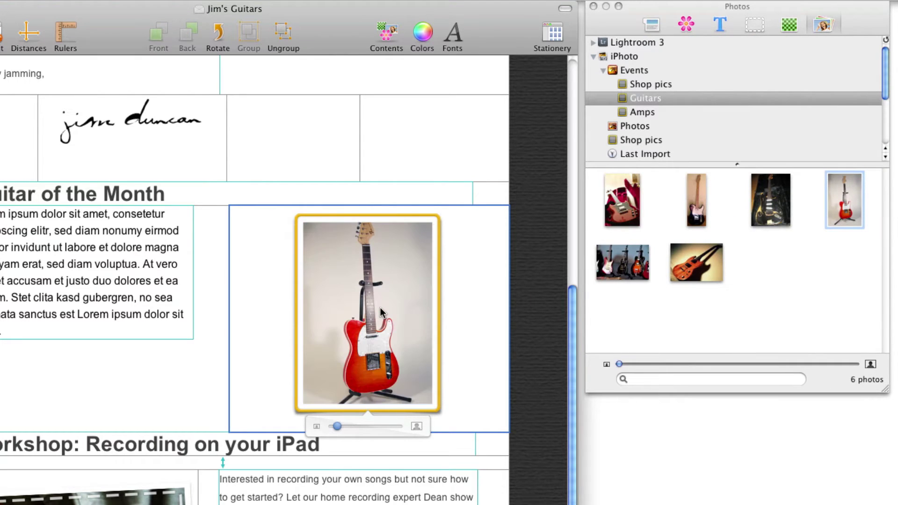
mouse_move(339, 426)
left_mouse_down()
mouse_move(350, 425)
mouse_move(339, 424)
left_mouse_up()
left_click_drag(360, 294, 361, 304)
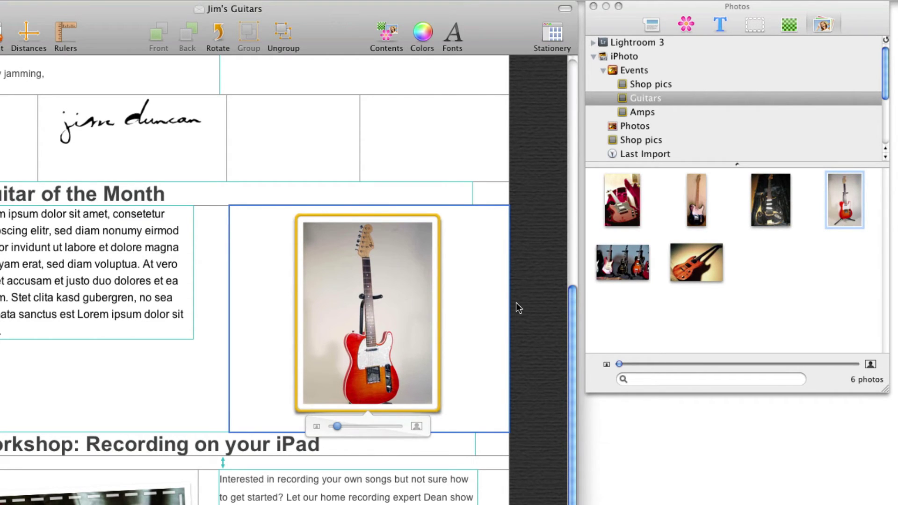
left_click(517, 307)
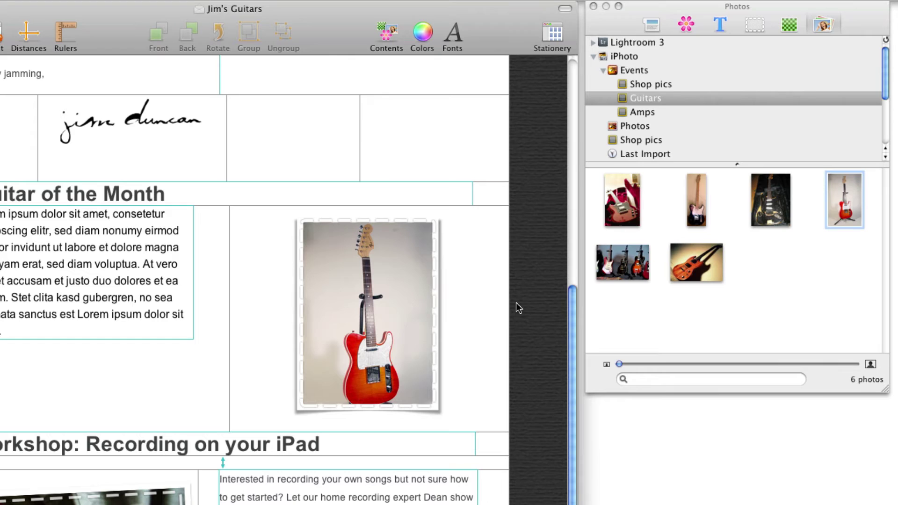
Step: Place a red discount sticker on the guitar photo, shrink it, and edit its text
left_click(685, 25)
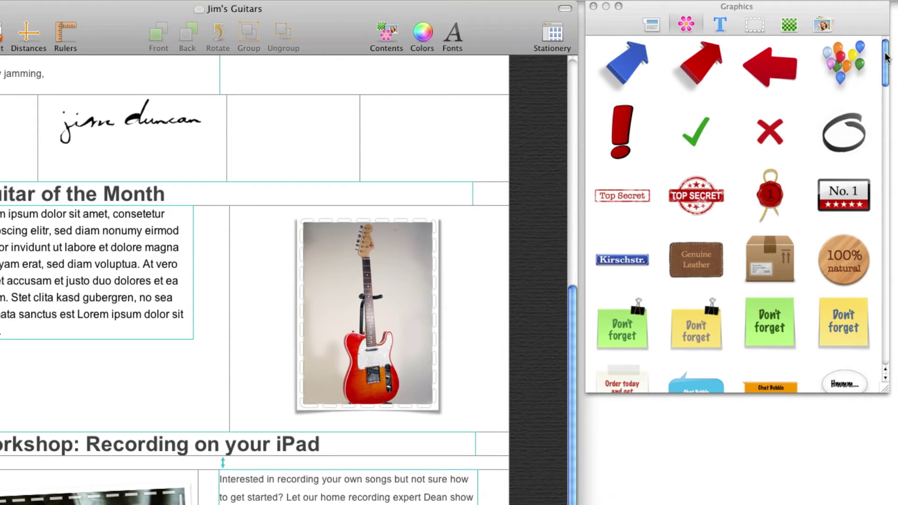
left_click_drag(885, 58, 874, 177)
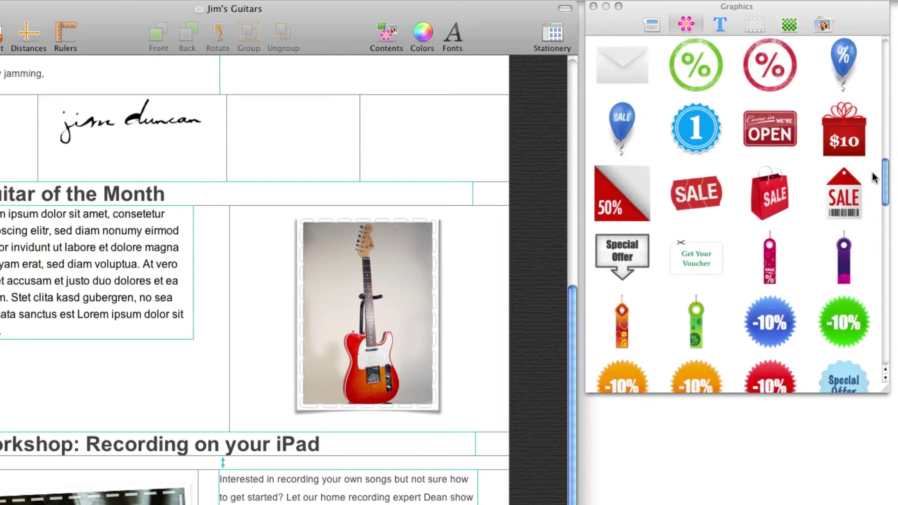
scroll(874, 177, "down", 3)
scroll(874, 177, "down", 3)
scroll(874, 177, "down", 1)
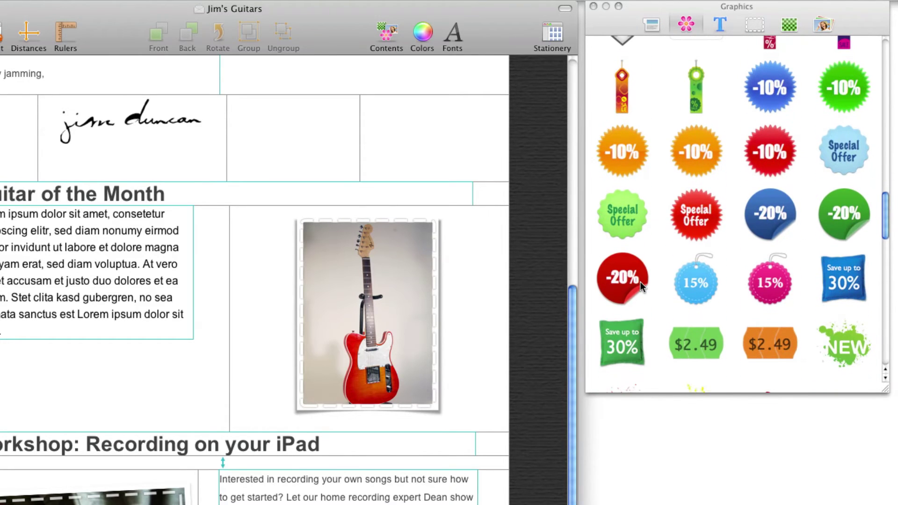
left_click_drag(640, 281, 446, 252)
mouse_move(476, 294)
left_mouse_down()
mouse_move(436, 272)
mouse_move(438, 242)
left_mouse_up()
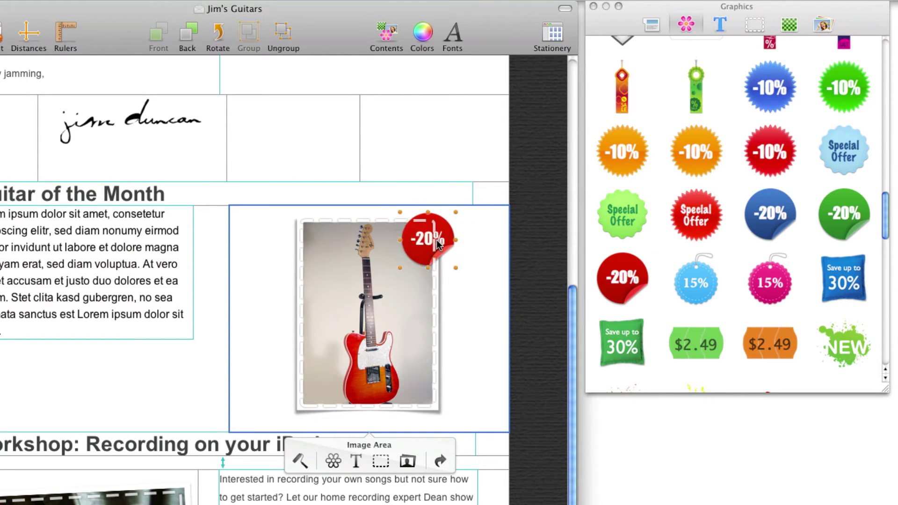
double_click(429, 242)
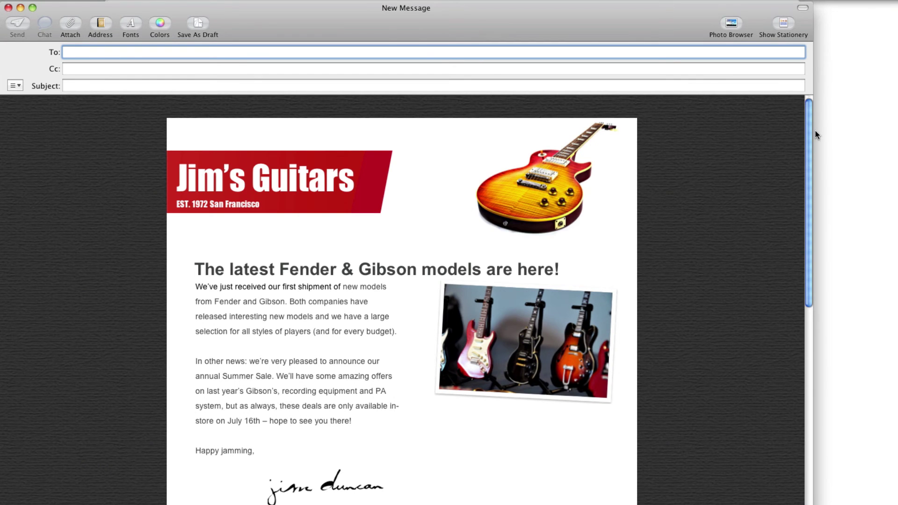
scroll(808, 152, "down", 10)
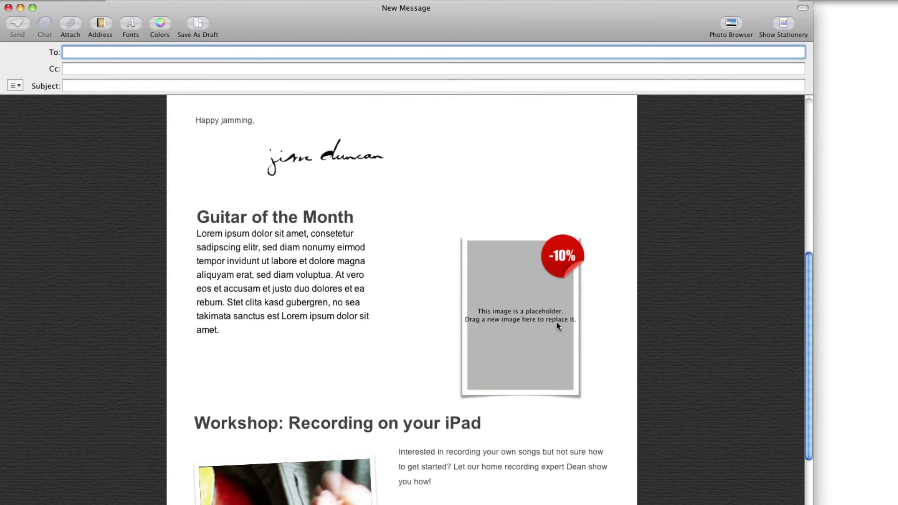
Step: Open the Photo Browser beside the new message showing the Guitar of the Month section
left_click(731, 25)
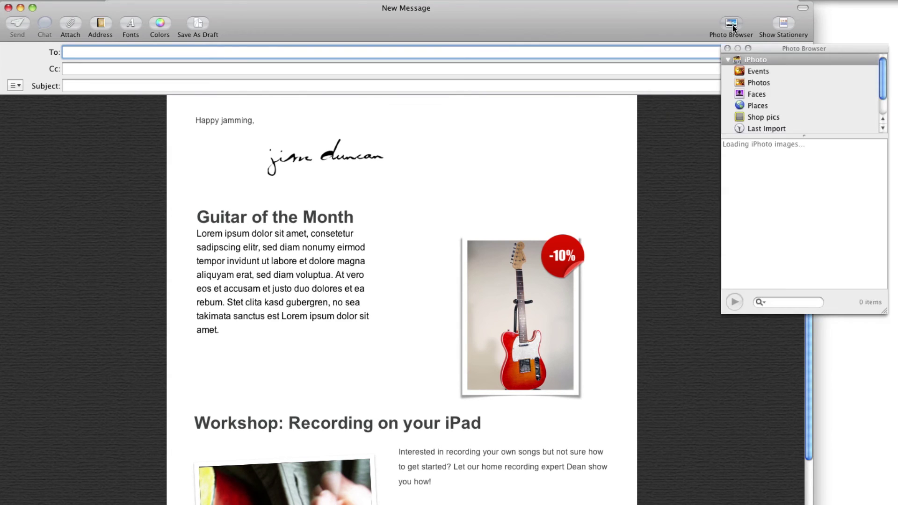